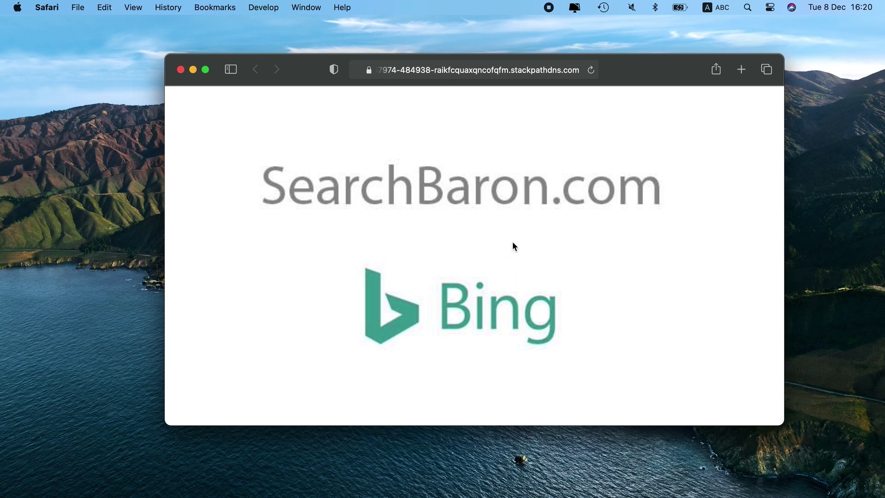
Minimise the browser window, run a Malware Removal scan in CleanMyMac X, and close its window.
left_click(195, 70)
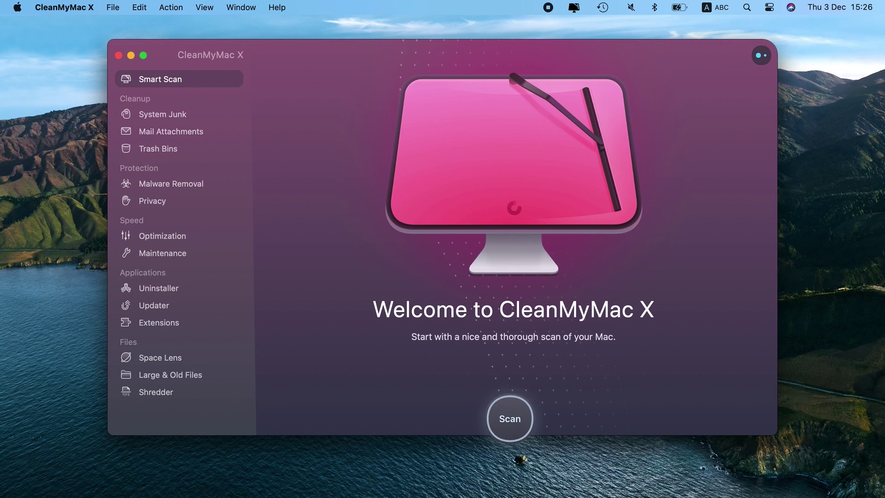
left_click(181, 190)
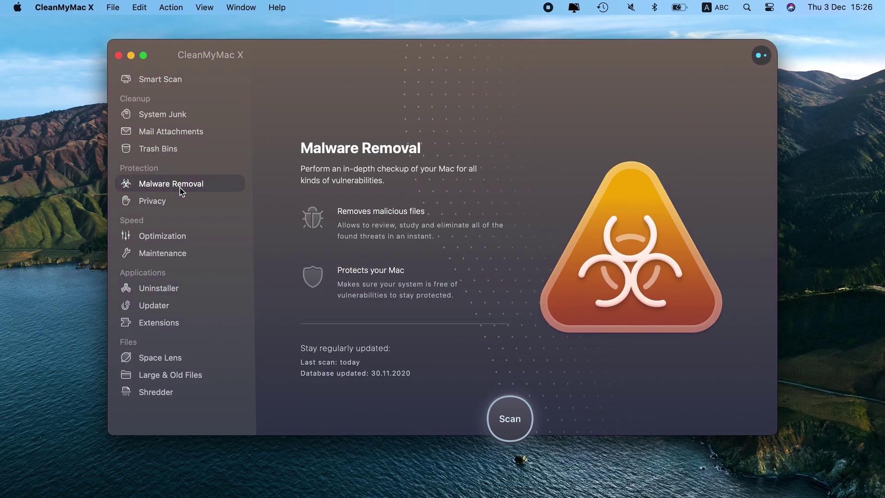
left_click(519, 410)
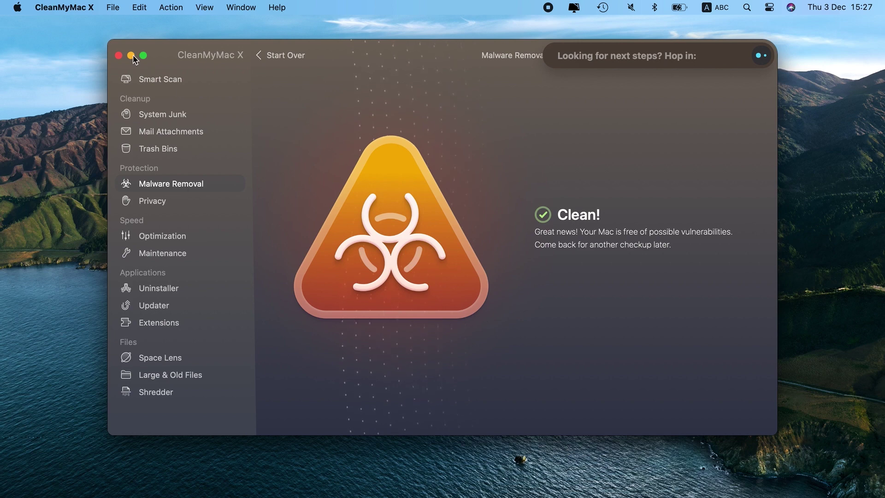
left_click(118, 55)
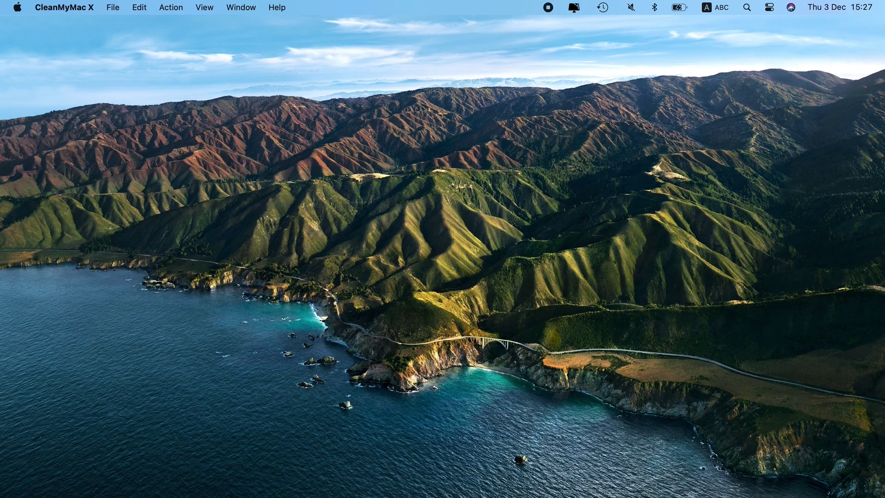
Force-quit the logd process in Activity Monitor and minimise the window.
left_click(658, 188)
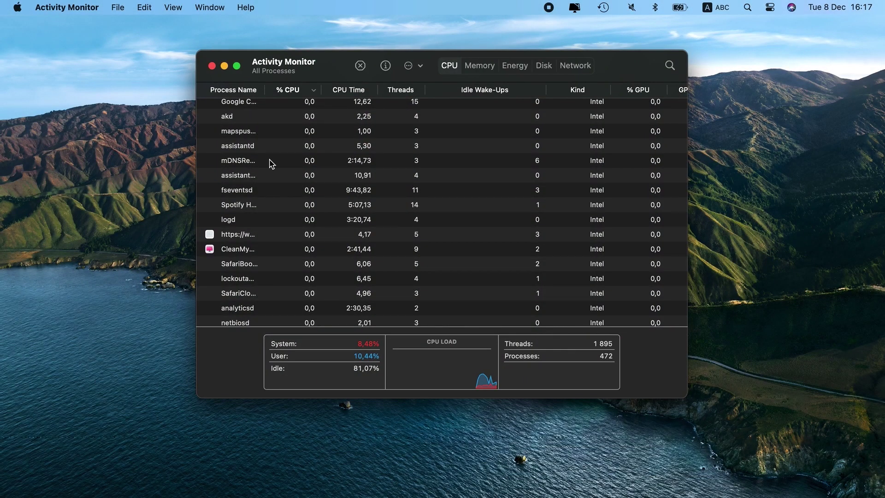
scroll(272, 164, "down", 3)
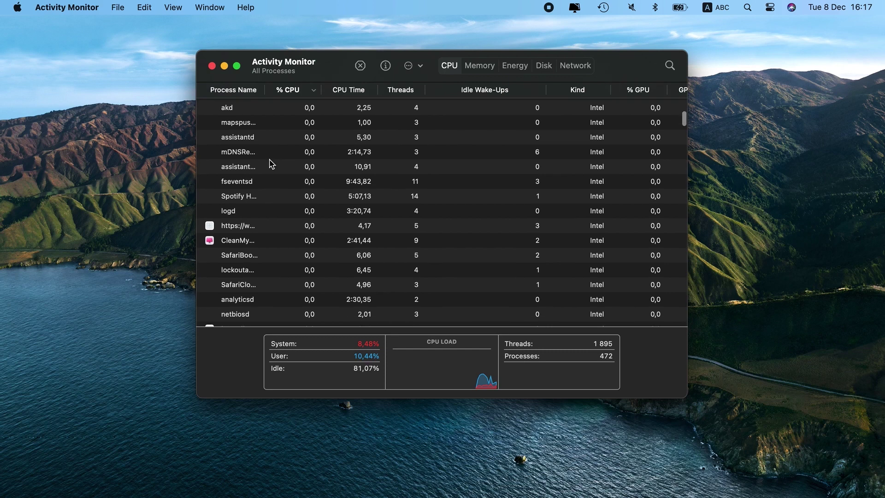
scroll(272, 164, "down", 2)
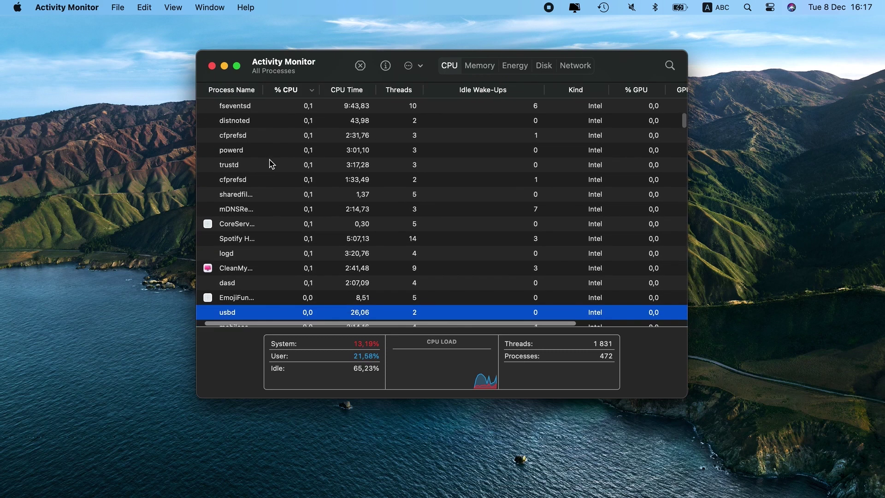
left_click(229, 254)
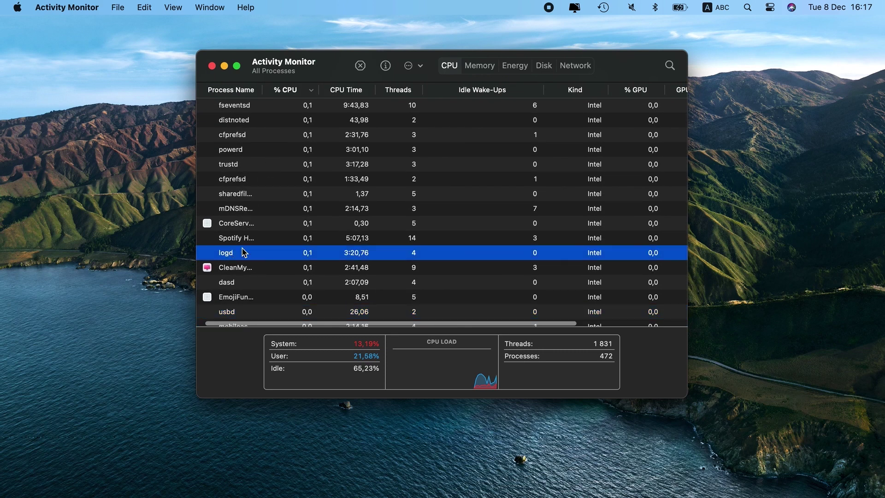
left_click(360, 65)
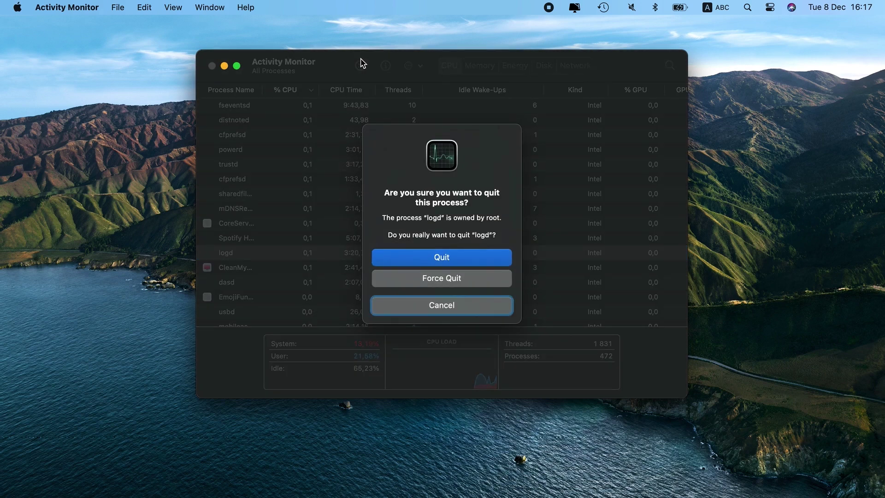
left_click(442, 281)
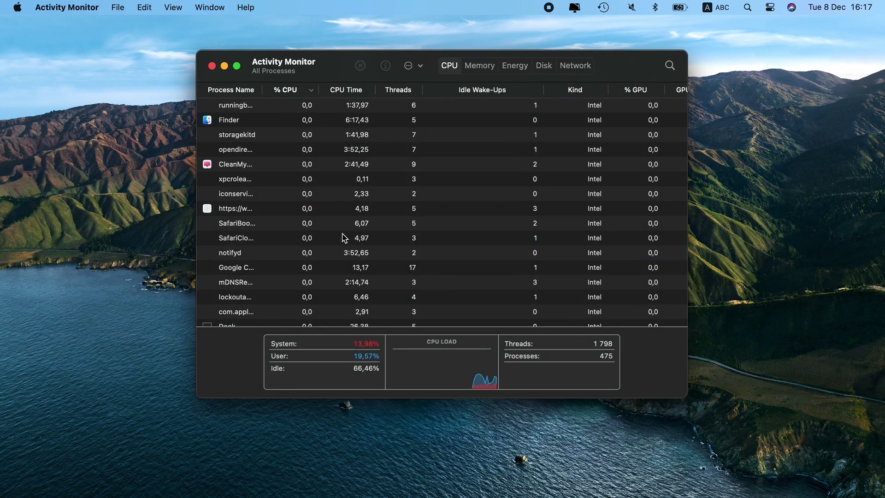
left_click(224, 65)
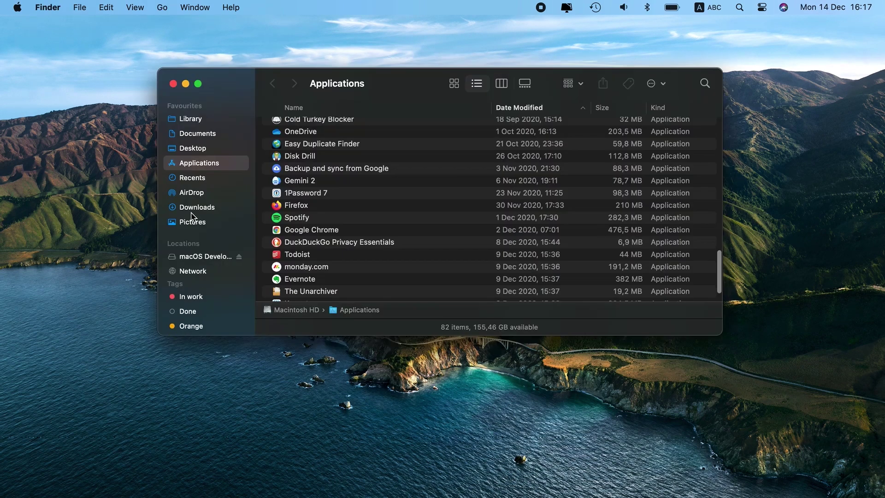
Move the DuckDuckGo Privacy Essentials application from the Finder's Applications folder to the Bin and minimise the folder window.
left_click(305, 244)
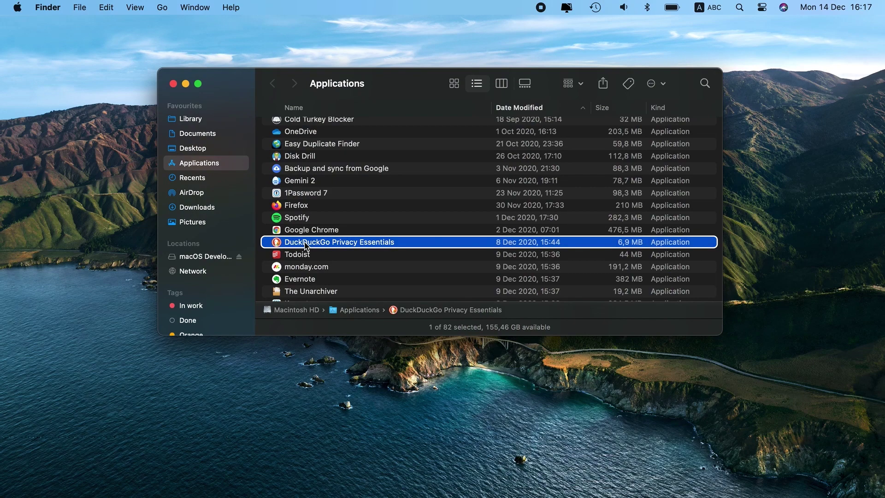
right_click(305, 244)
left_click(335, 282)
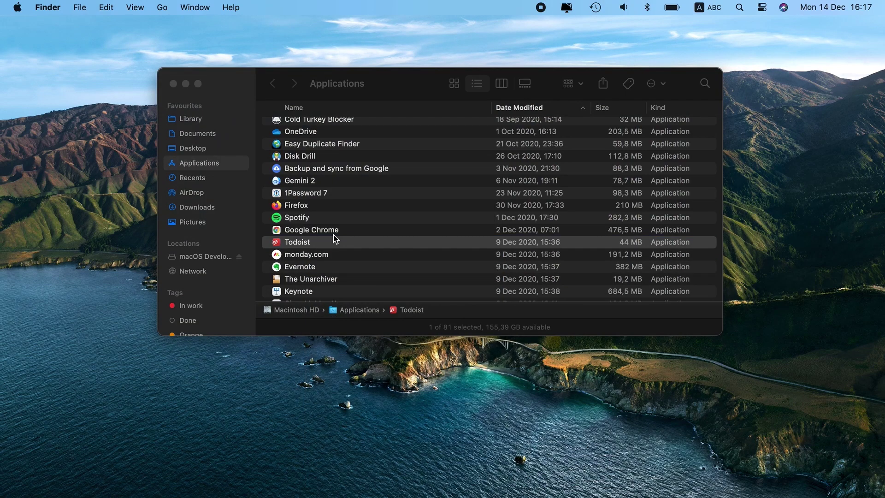
left_click(186, 84)
Open the Bin and permanently erase its contents.
left_click(766, 488)
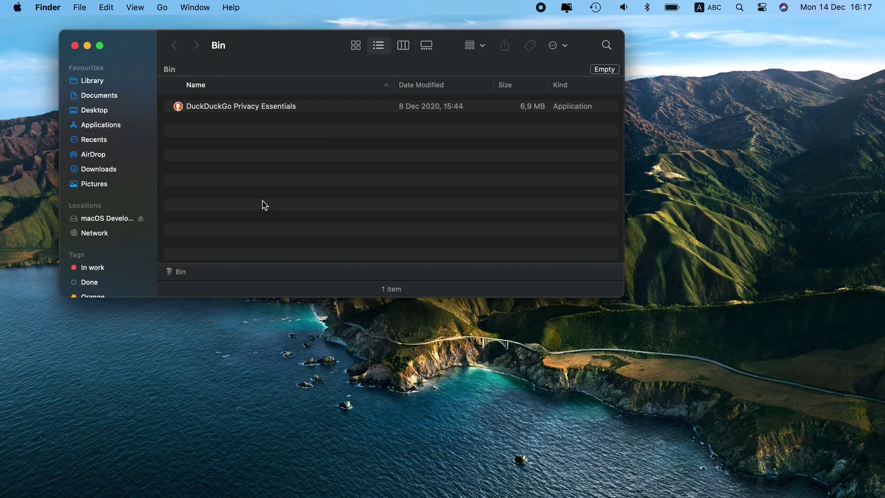
left_click(605, 70)
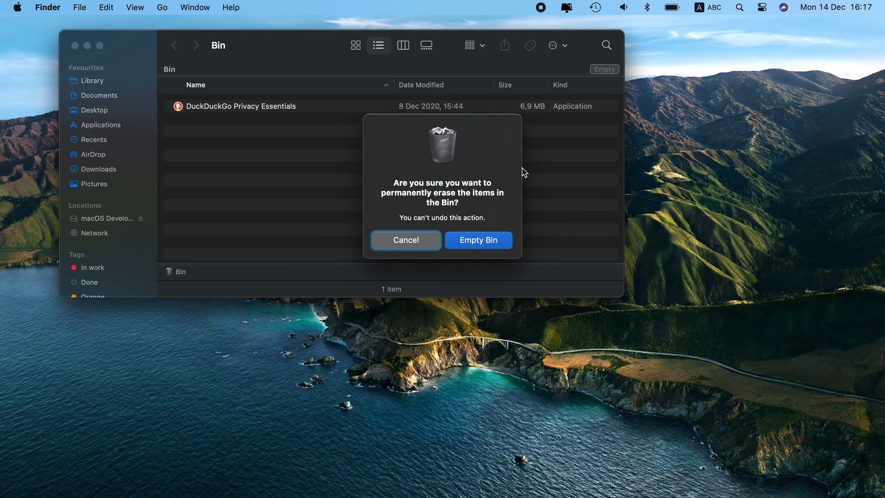
left_click(491, 238)
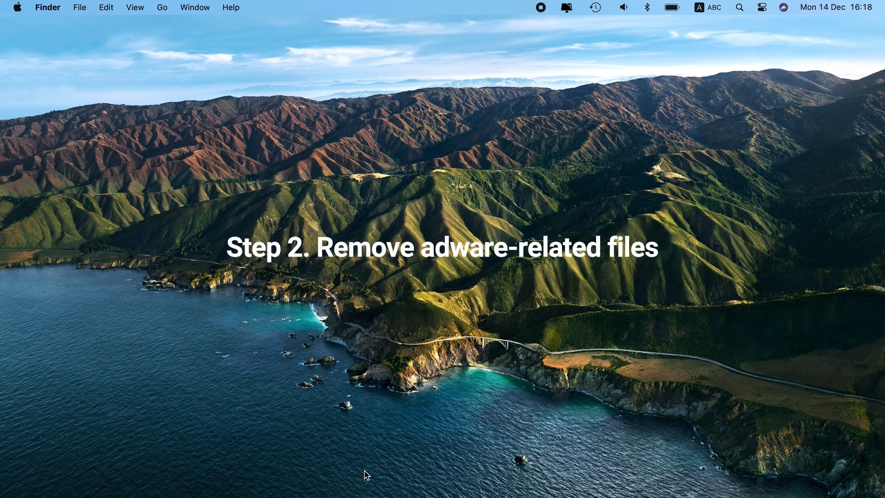
Go to the folder ~/Library/LaunchAgents in Finder.
left_click(165, 7)
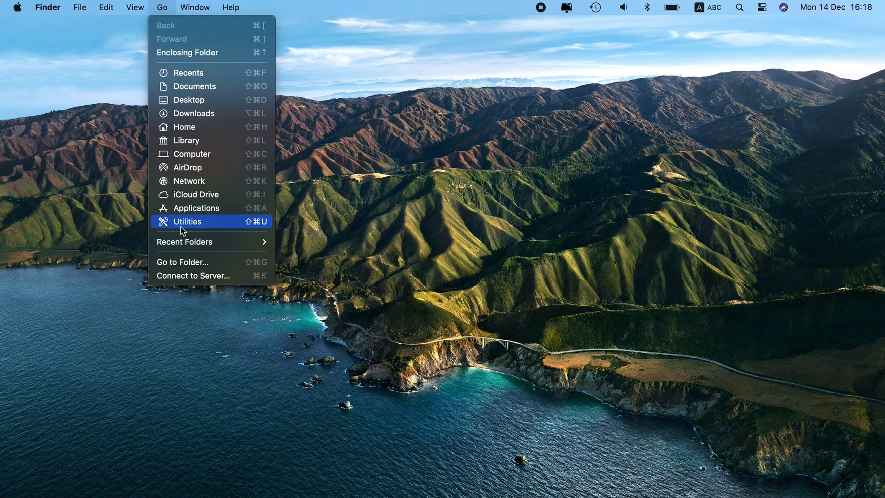
left_click(178, 262)
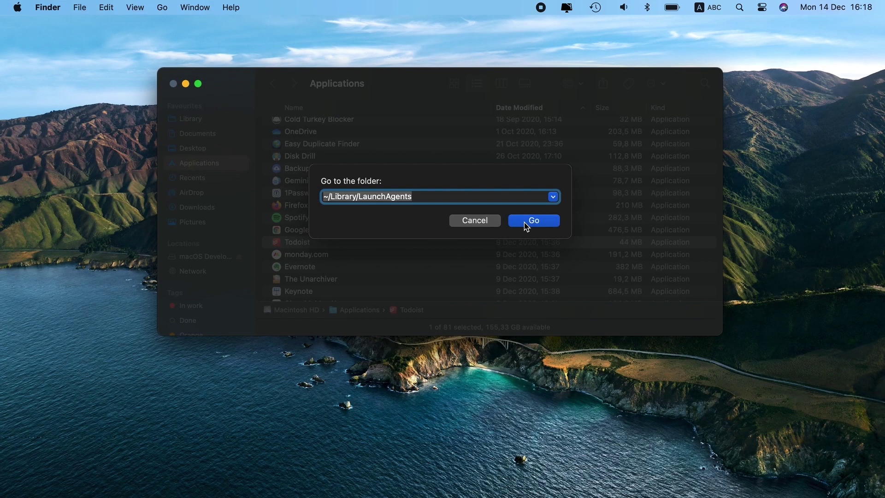
left_click(527, 227)
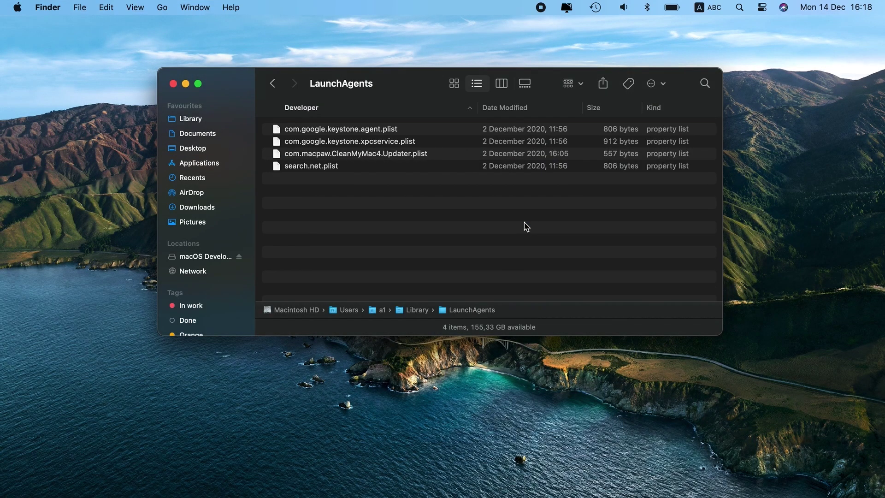
Move search.net.plist from the LaunchAgents folder to the Bin and close the folder window.
left_click(320, 169)
right_click(320, 169)
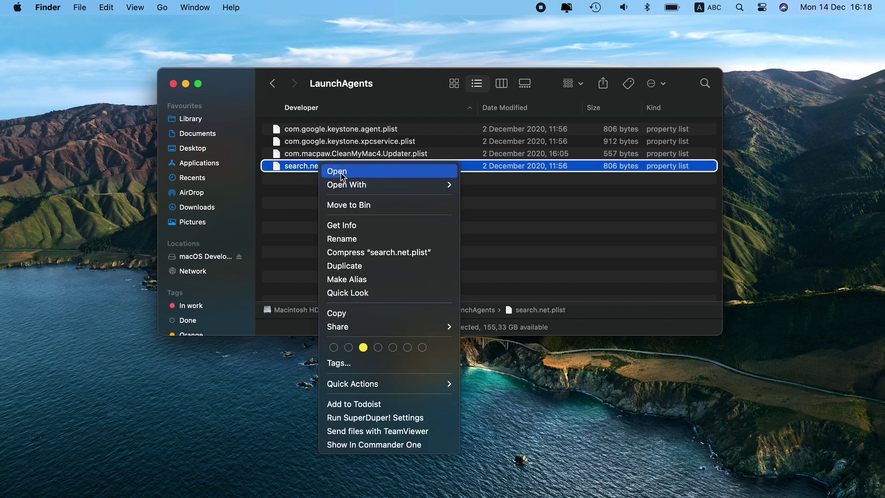
left_click(355, 203)
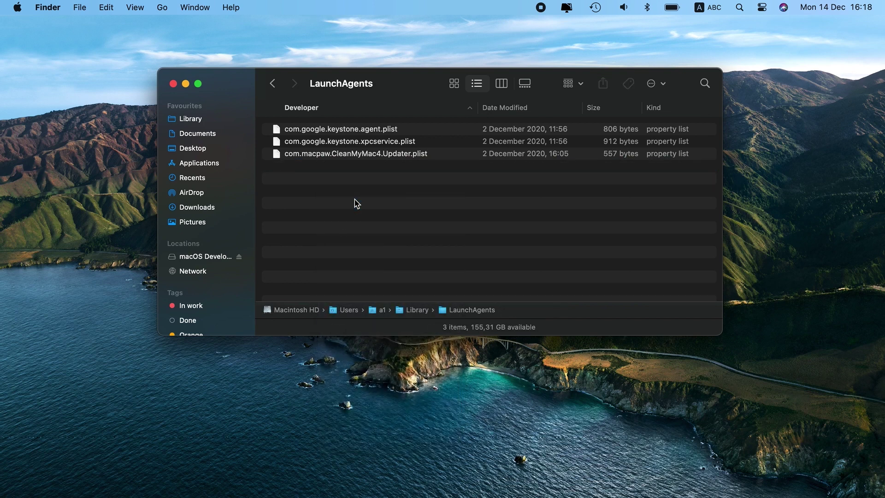
left_click(173, 83)
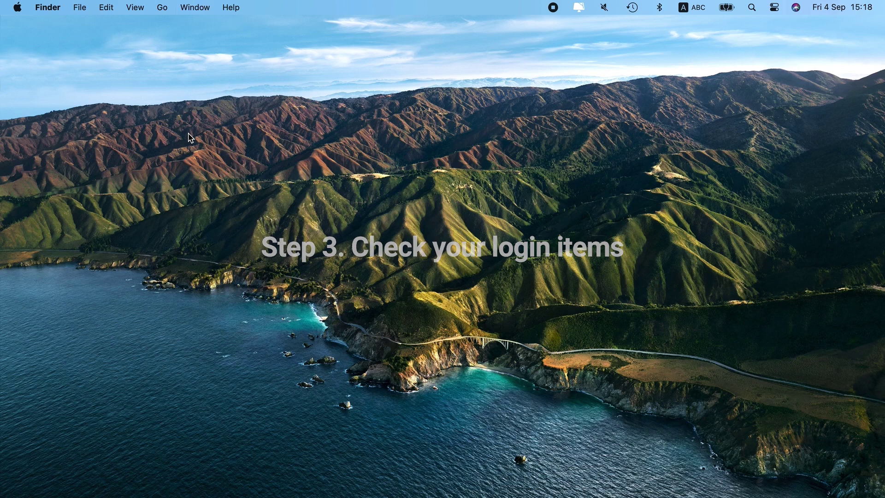
Open System Preferences and show the current user's Login Items under Users & Groups.
left_click(17, 7)
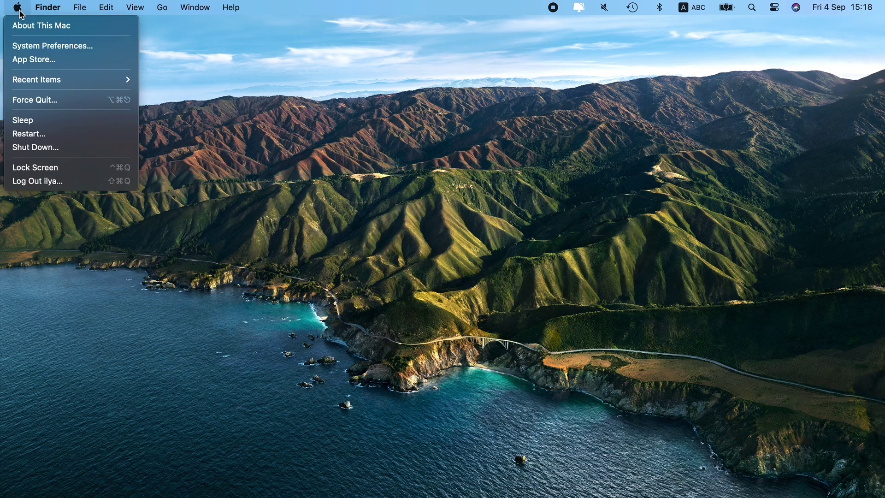
left_click(24, 45)
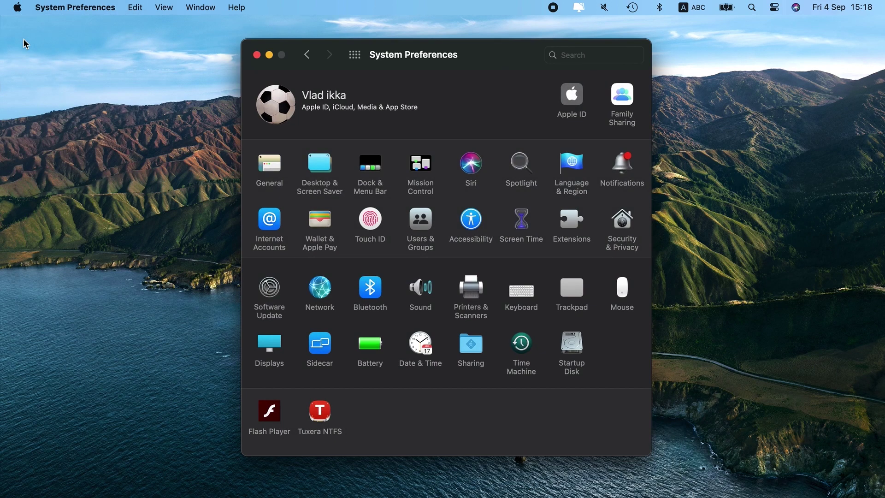
left_click(412, 219)
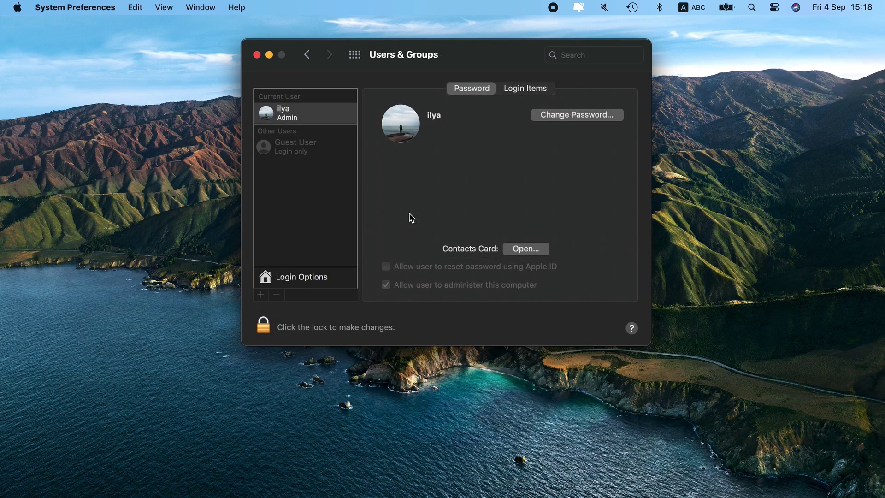
left_click(520, 94)
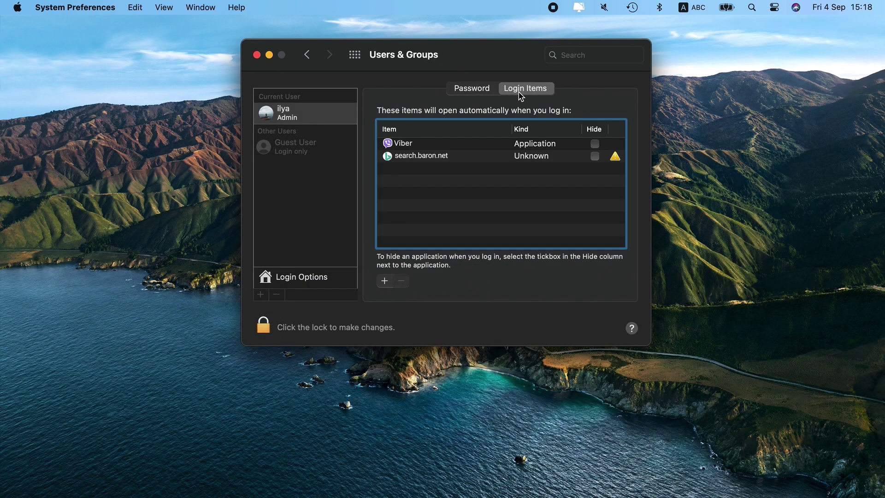
Remove search.baron.net from the user's login items and close System Preferences.
left_click(479, 159)
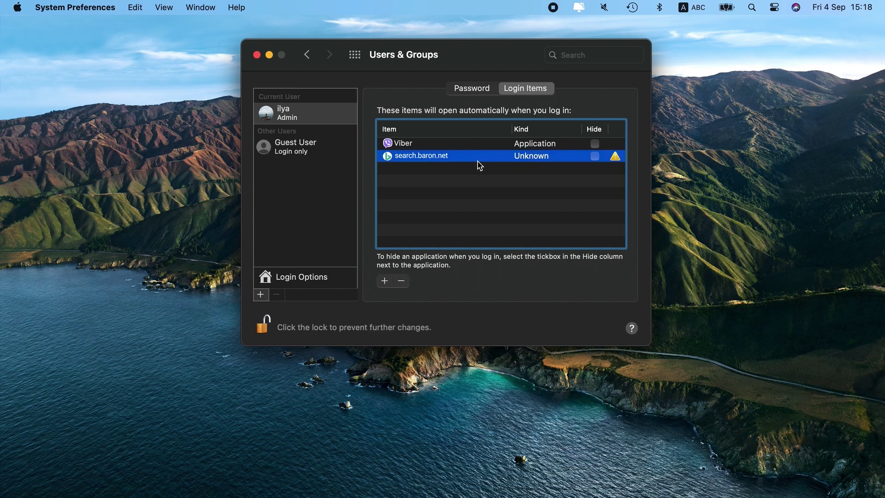
left_click(404, 284)
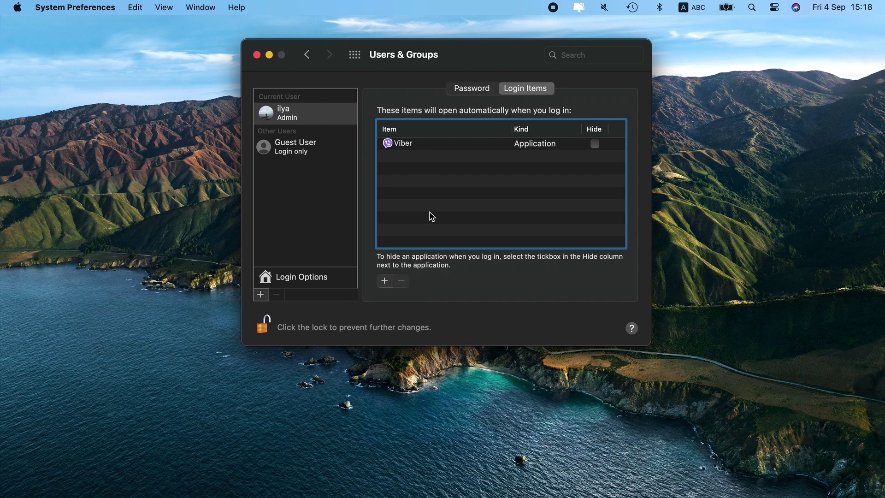
left_click(257, 55)
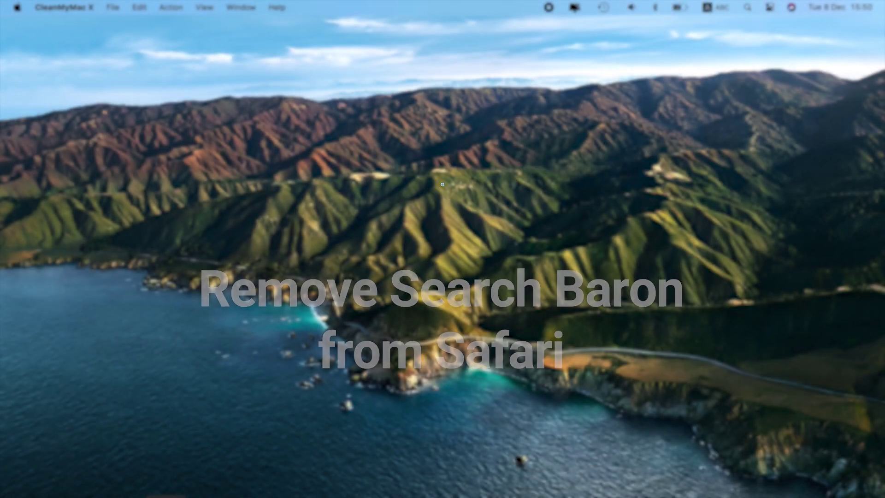
Launch Safari, open the Extensions section of its preferences, and uninstall the Grammarly for Safari extension.
key("F4")
left_click(94, 80)
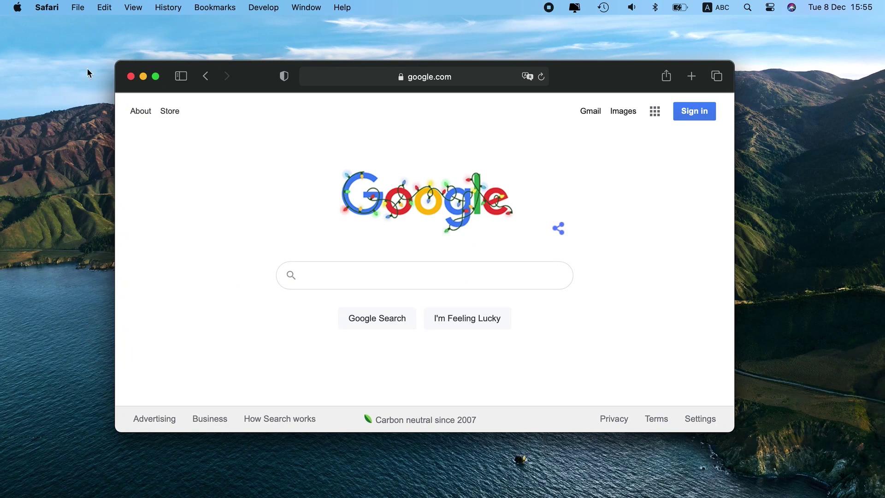
left_click(52, 8)
left_click(63, 58)
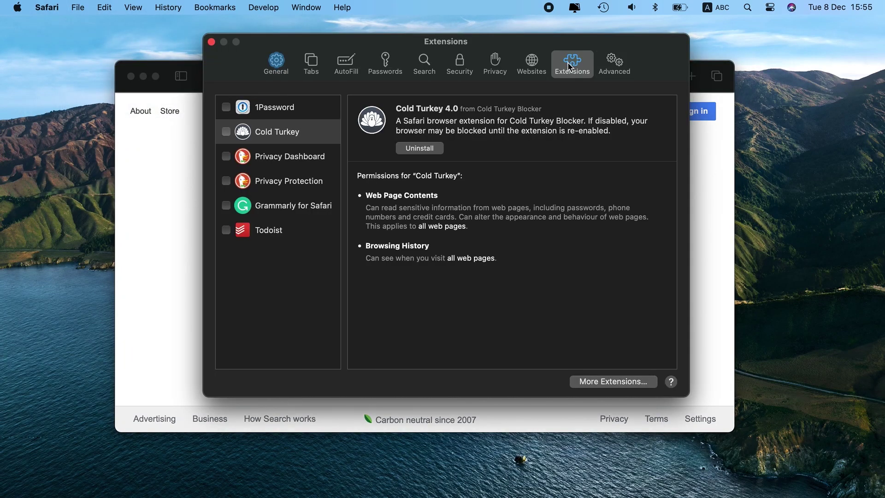
left_click(266, 208)
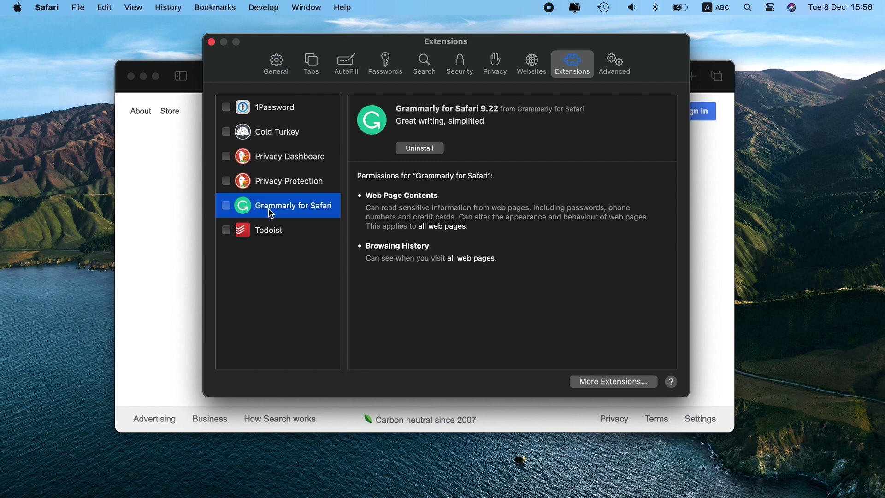
left_click(419, 148)
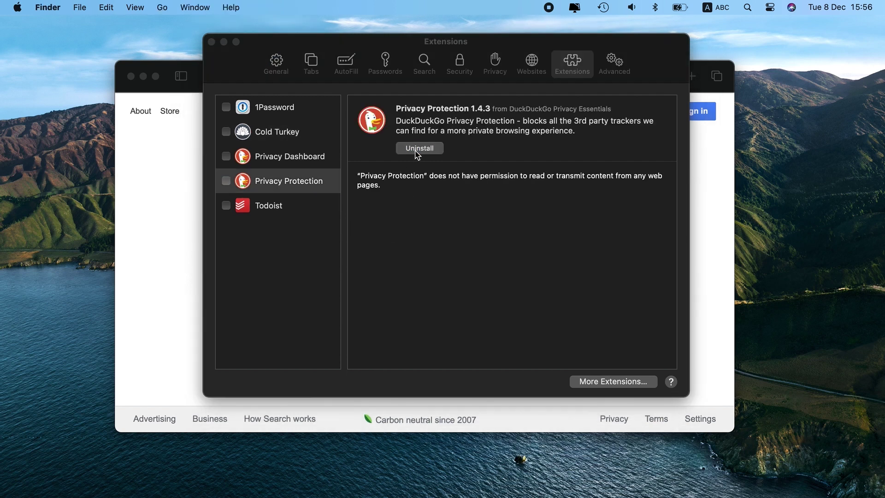
Set Safari's homepage to the current Google page in the General preferences.
left_click(278, 64)
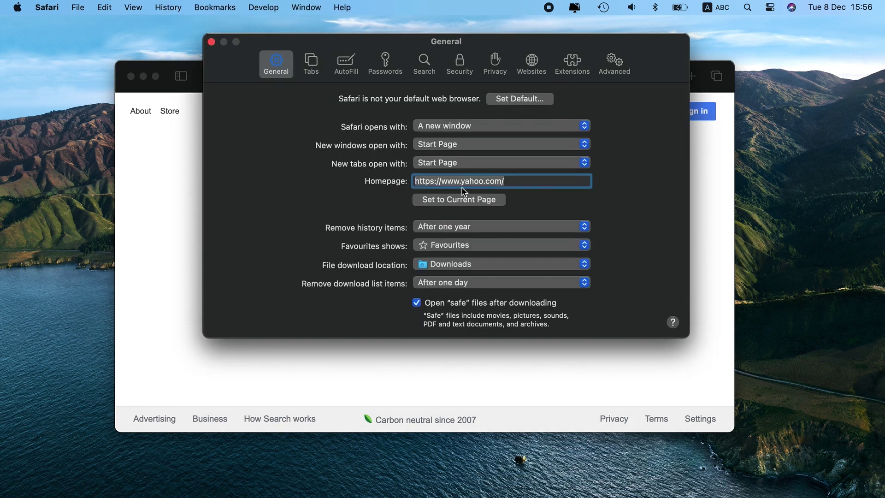
left_click(470, 198)
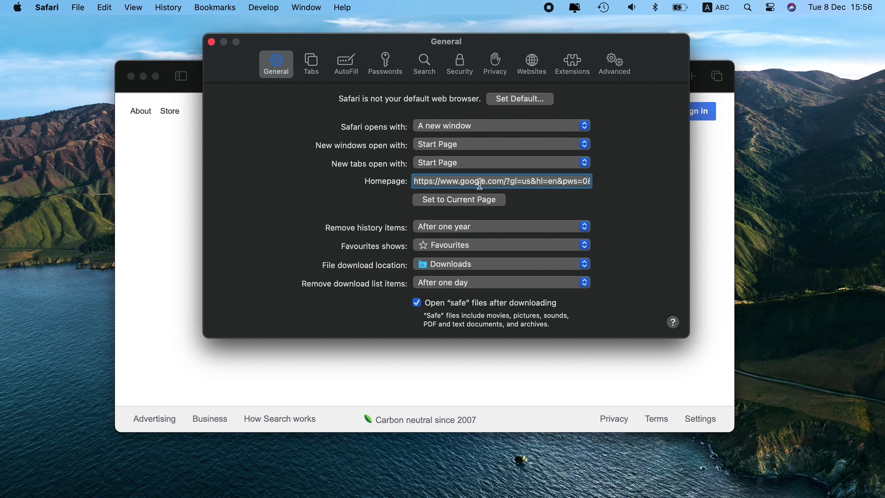
Set Safari's default search engine to Google, then close the preferences and minimize the browser window.
left_click(425, 65)
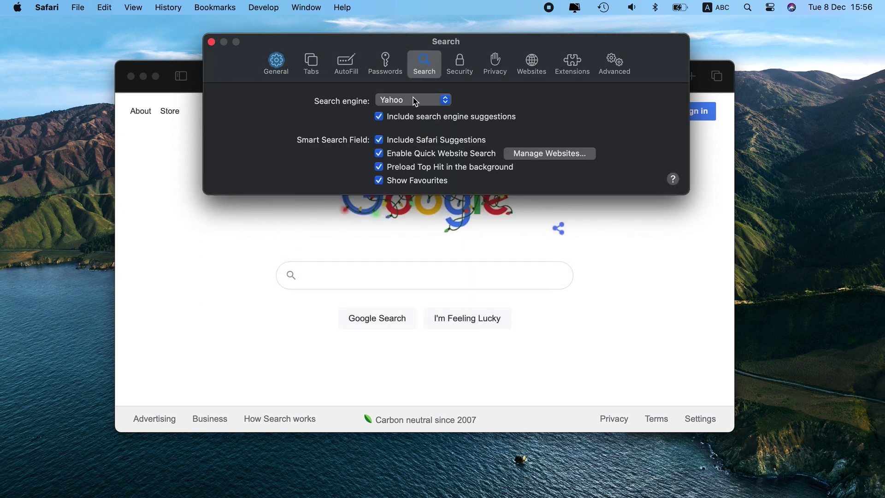
left_click(415, 100)
left_click(409, 115)
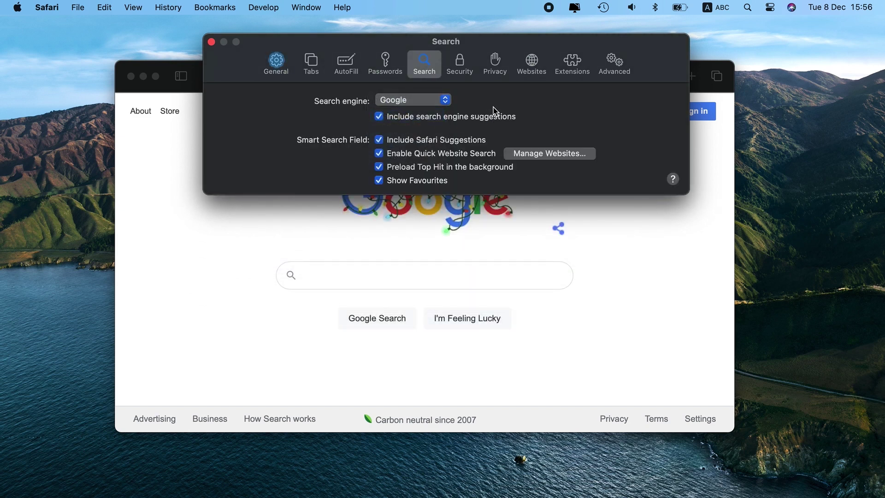
left_click(211, 42)
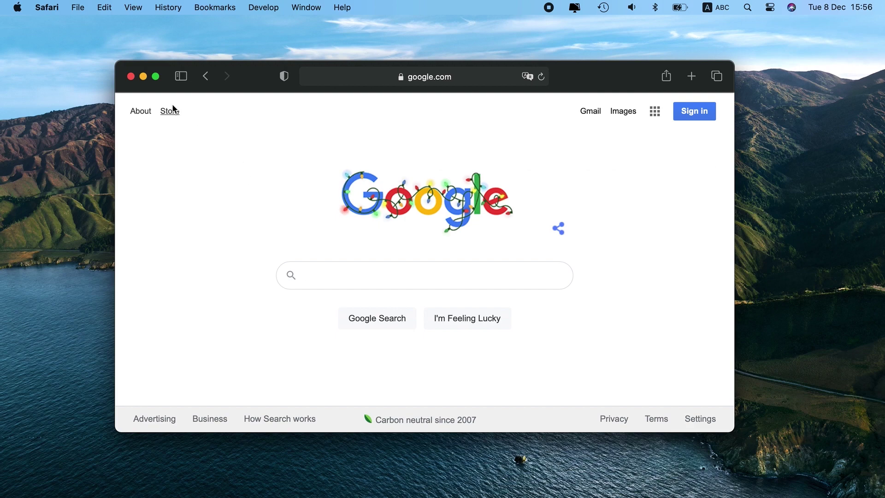
left_click(143, 76)
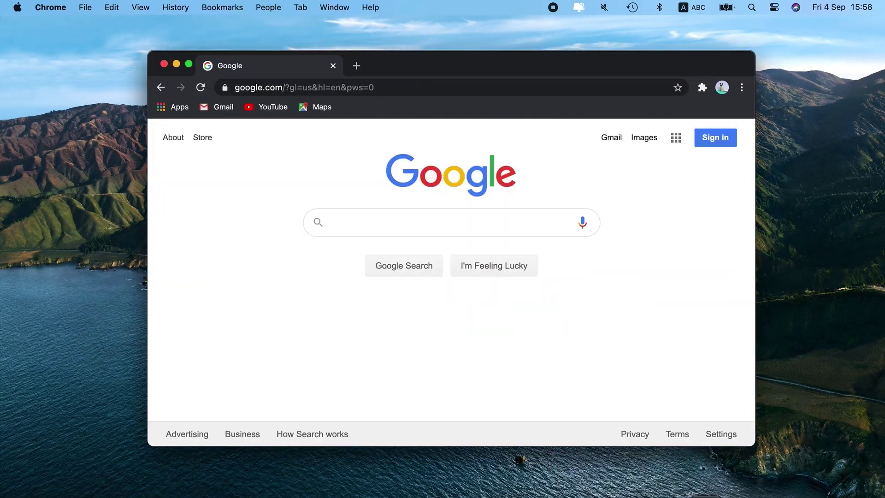
In Chrome, open chrome://extensions and remove the Pulse Extension.
left_click(384, 88)
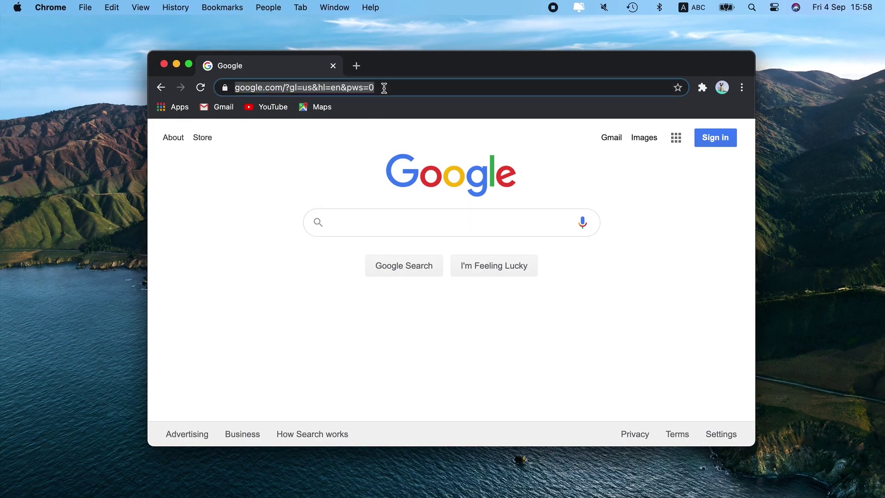
type("chrome")
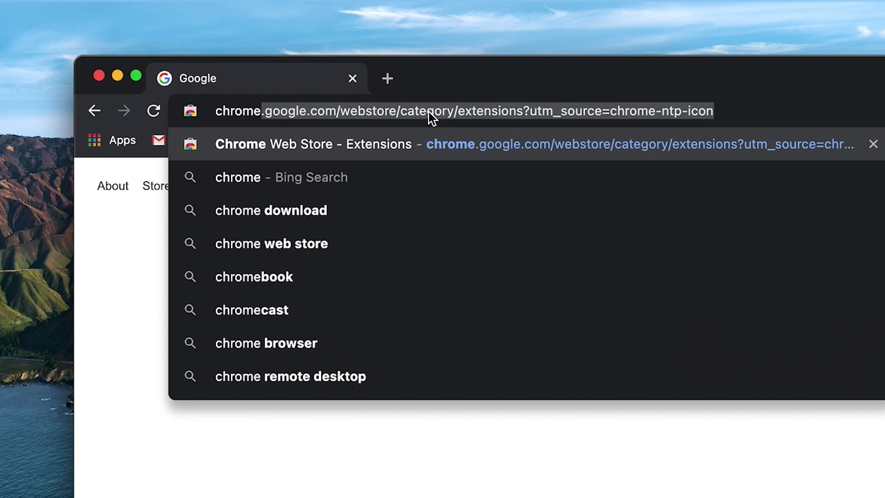
type(":")
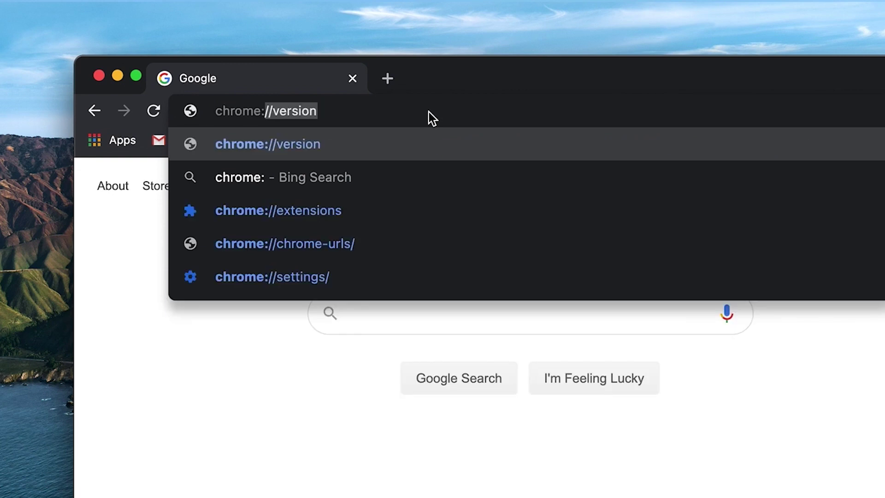
left_click(314, 212)
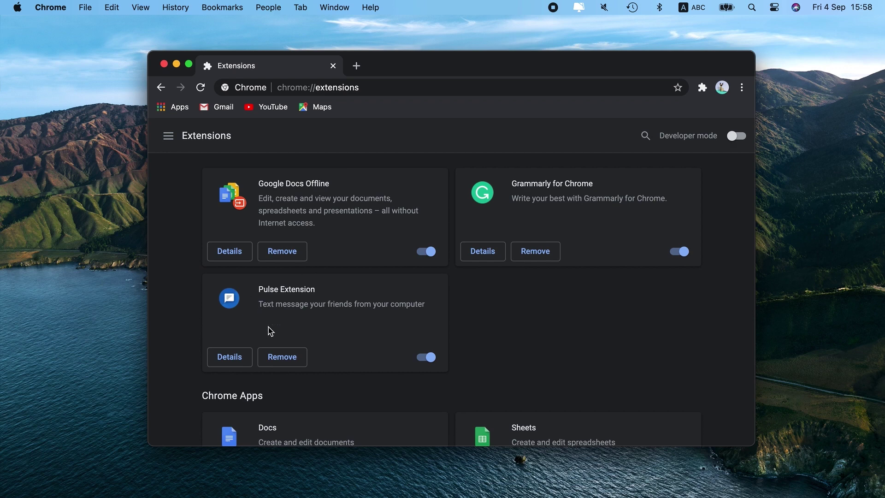
left_click(288, 360)
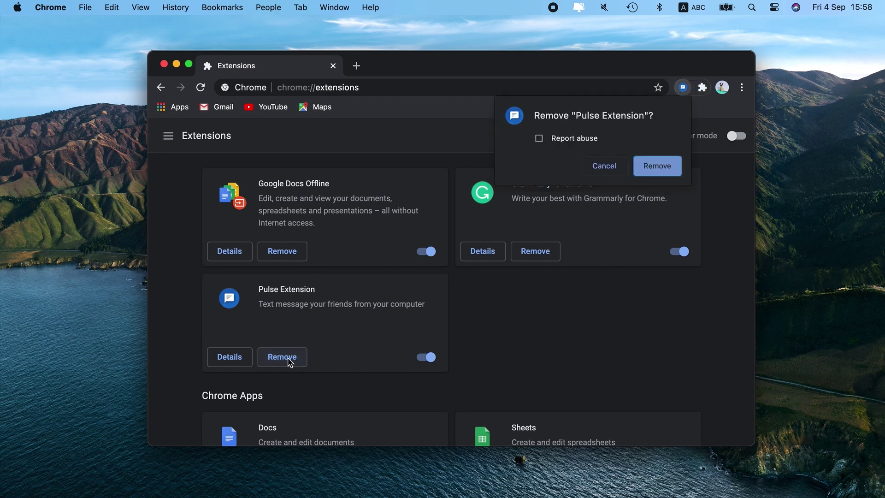
left_click(651, 166)
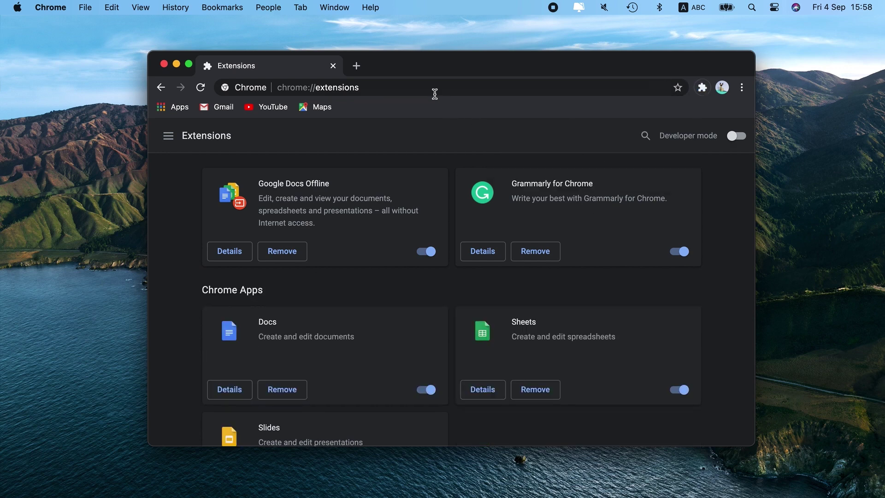
Replace the extensions address with chrome://settings to open Chrome's settings page.
left_click(434, 91)
left_click(434, 91)
key("BackSpace")
key("BackSpace")
key("BackSpace")
key("BackSpace")
key("BackSpace")
key("BackSpace")
key("BackSpace")
key("BackSpace")
key("BackSpace")
key("BackSpace")
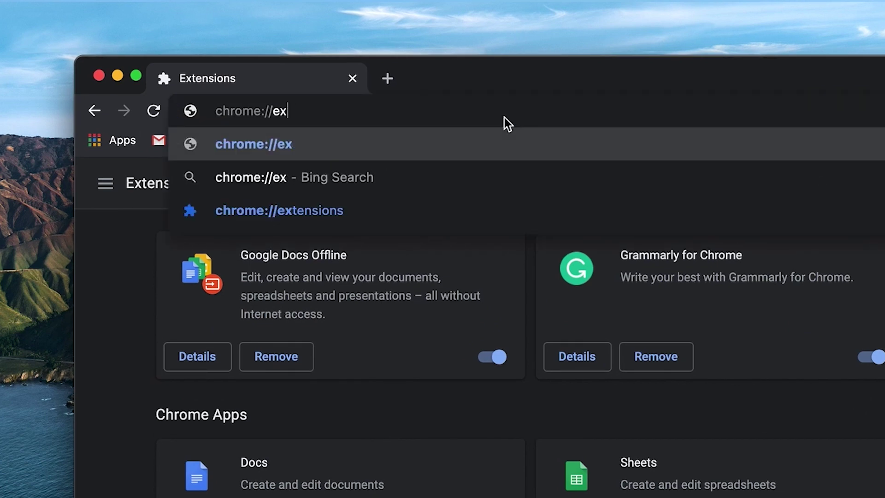
left_click(351, 239)
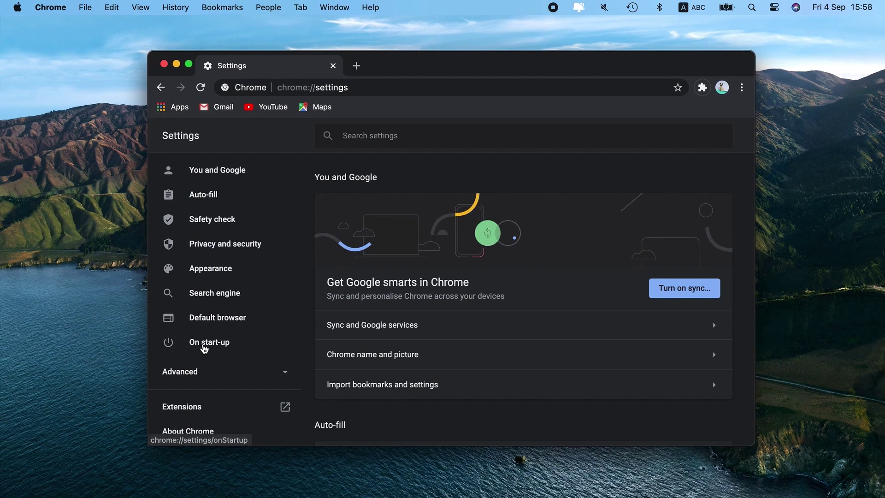
Set the search engine used in Chrome's address bar to Google and close the browser window.
left_click(205, 345)
scroll(466, 299, "up", 4)
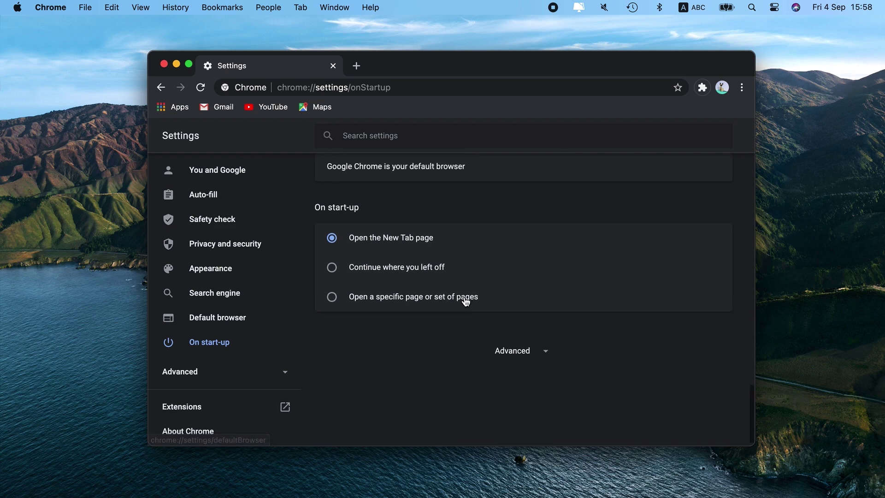
left_click(618, 206)
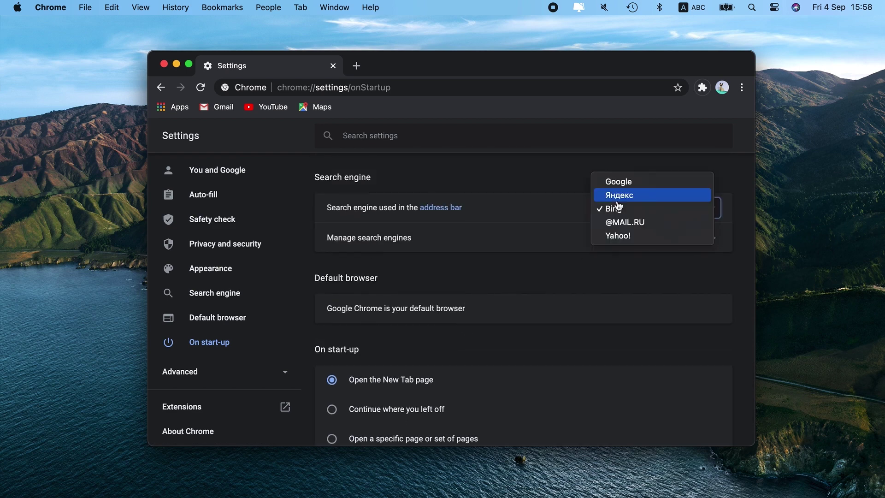
left_click(627, 181)
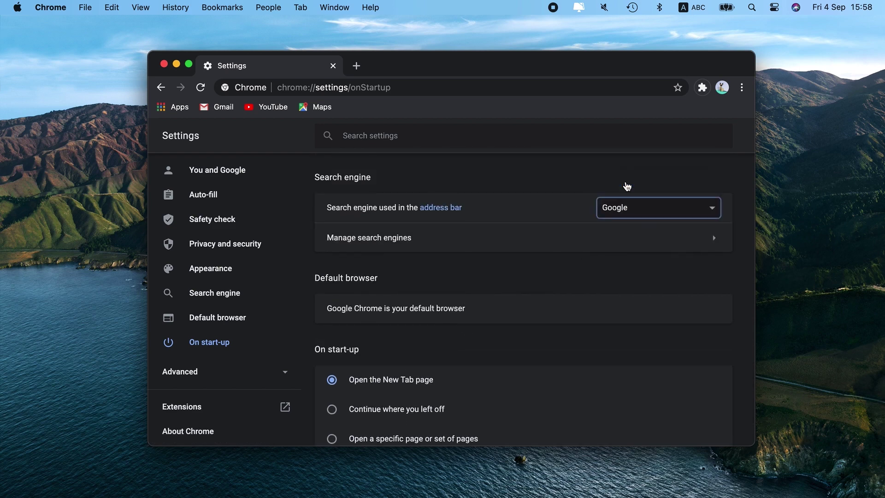
left_click(164, 67)
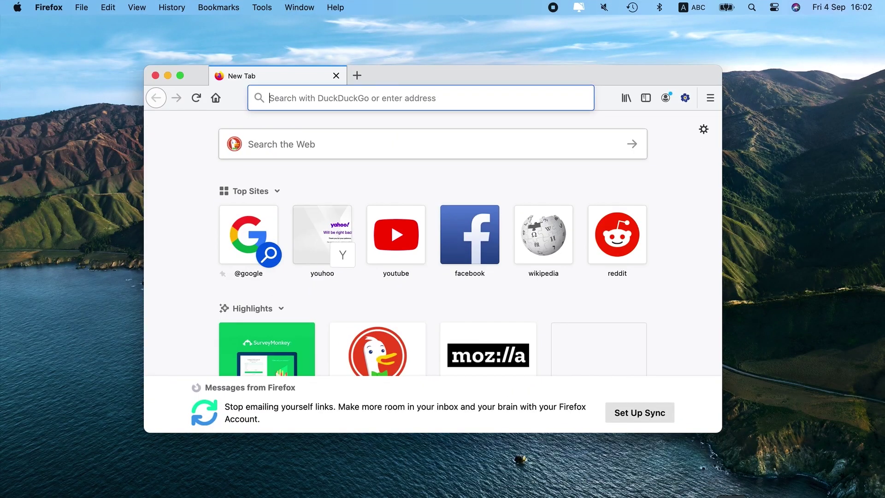
In Firefox, open about:addons and remove the Forget Me Not - Forget cookies & other data extension.
left_click(269, 98)
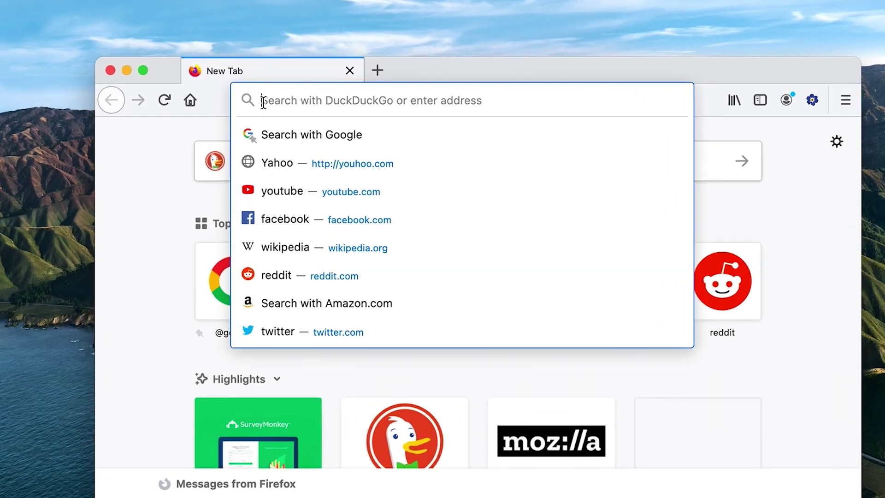
type("about:")
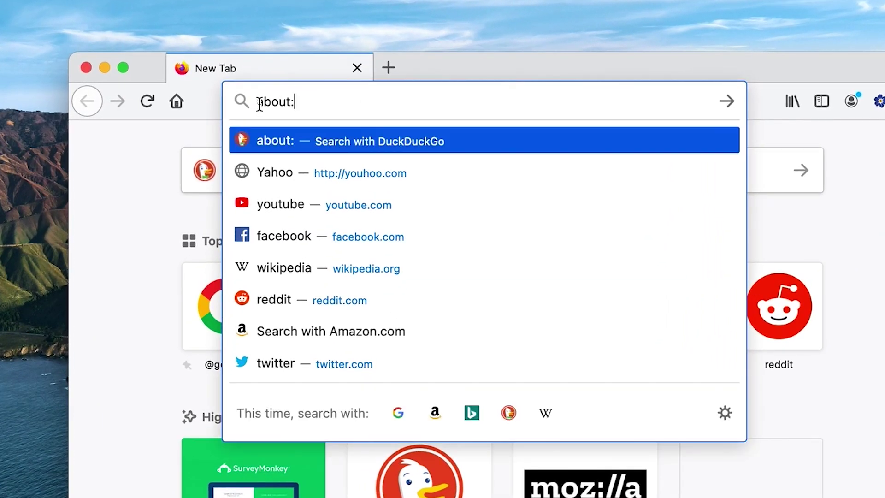
type("addons")
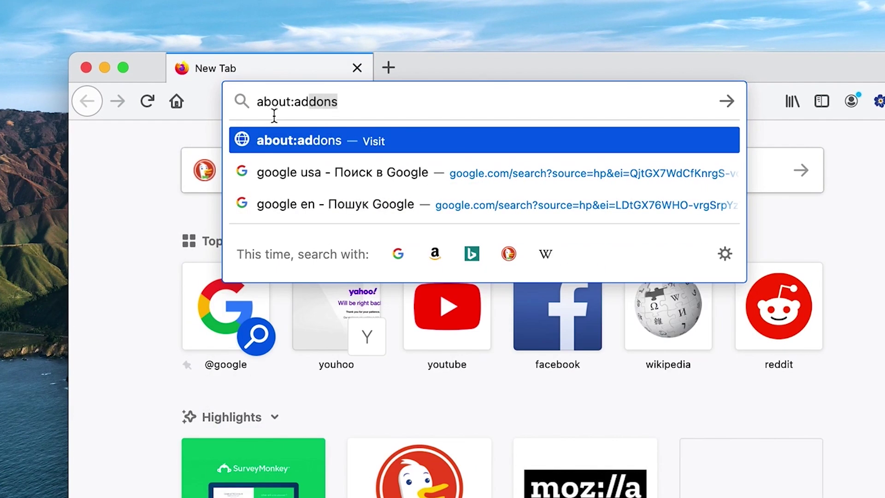
key("Return")
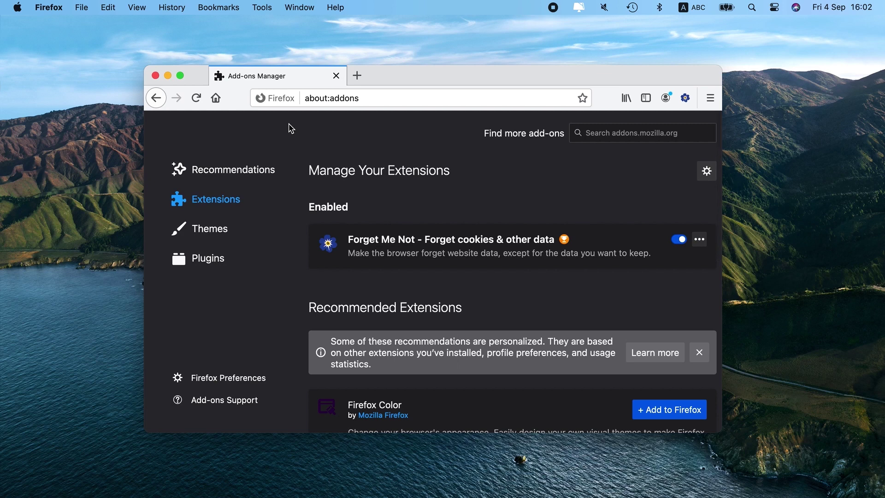
left_click(709, 244)
left_click(700, 211)
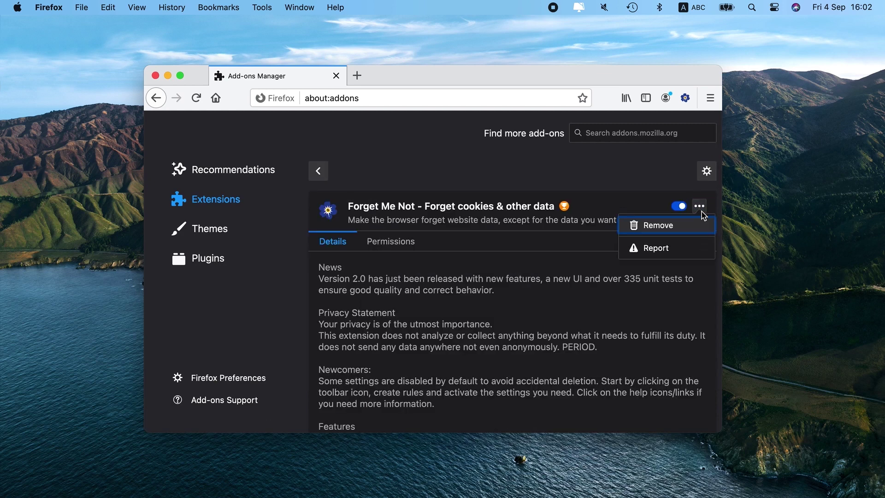
left_click(660, 229)
left_click(547, 274)
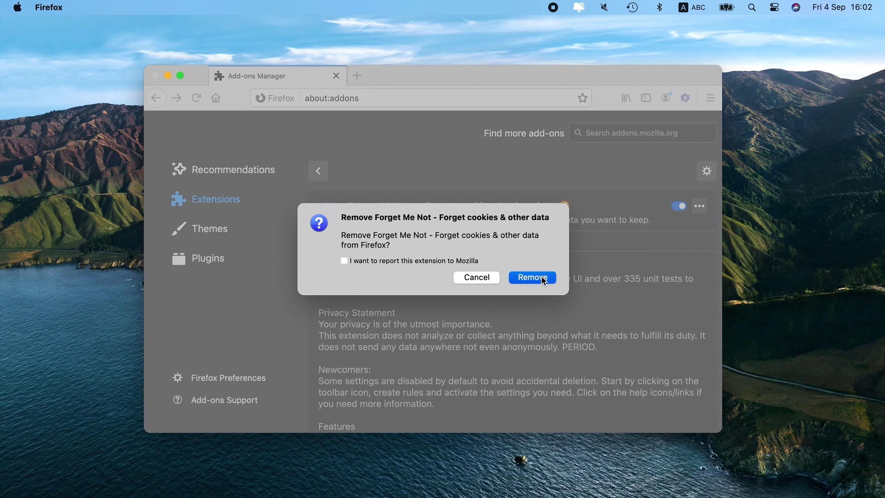
Open Firefox's preferences page at about:preferences.
left_click(406, 102)
type("about:")
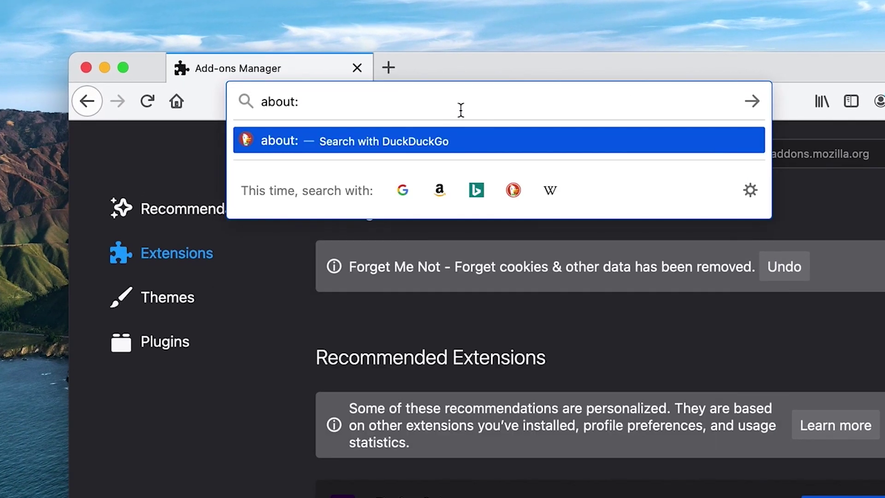
type("preferences")
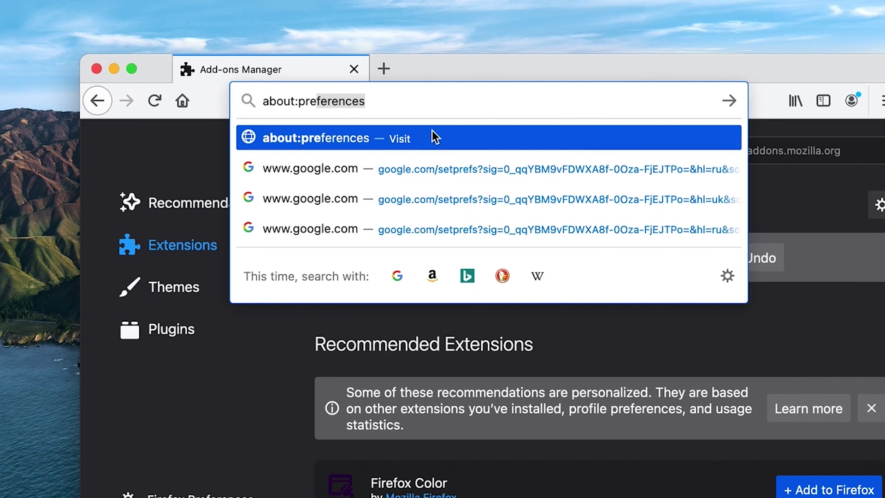
key("Return")
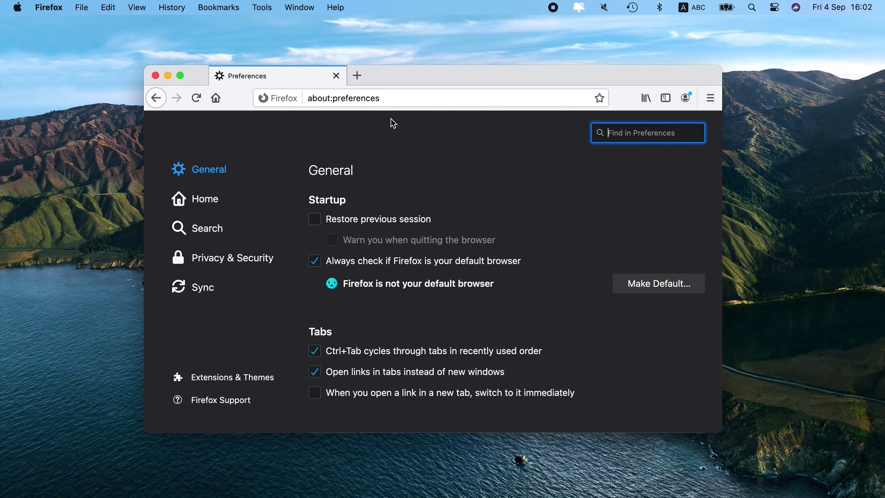
Set Firefox's default search engine to Google in the Search preferences and close the browser window.
left_click(203, 230)
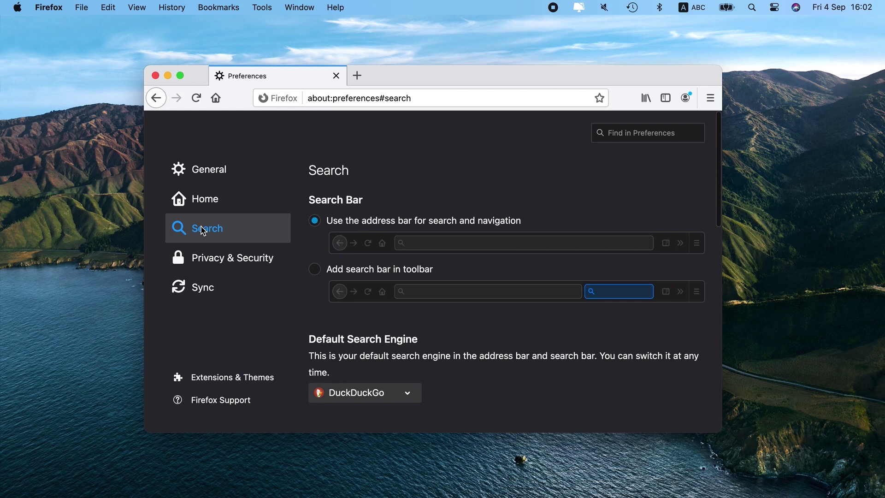
scroll(378, 411, "down", 2)
left_click(359, 344)
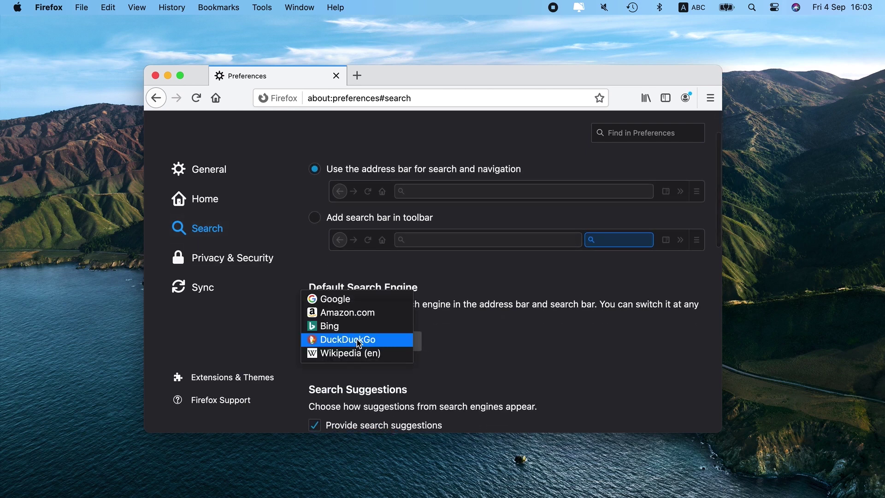
left_click(347, 302)
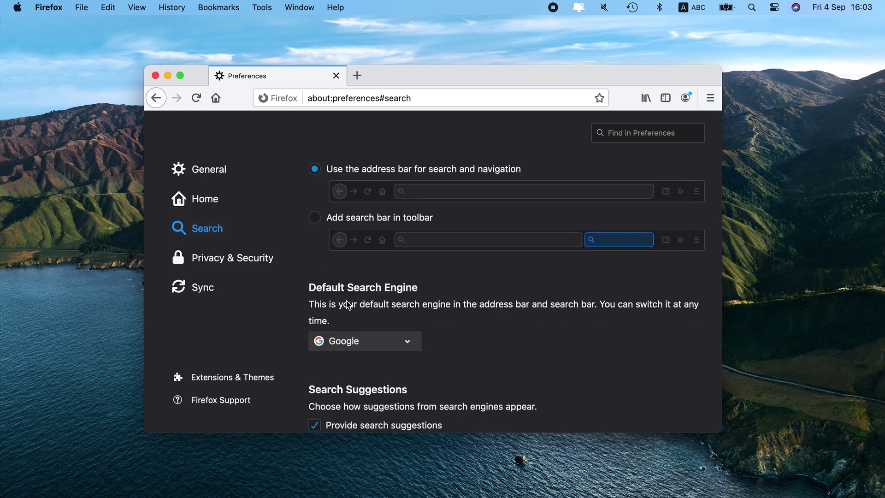
scroll(452, 332, "down", 2)
scroll(452, 333, "up", 4)
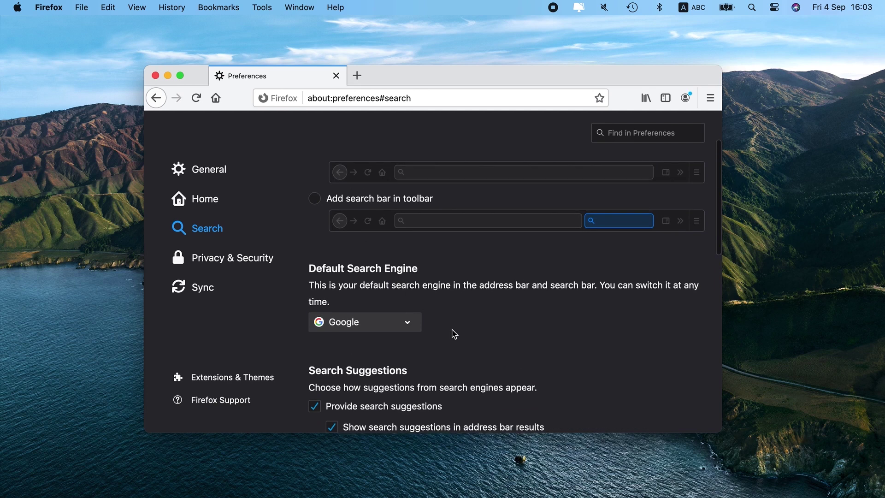
left_click(156, 76)
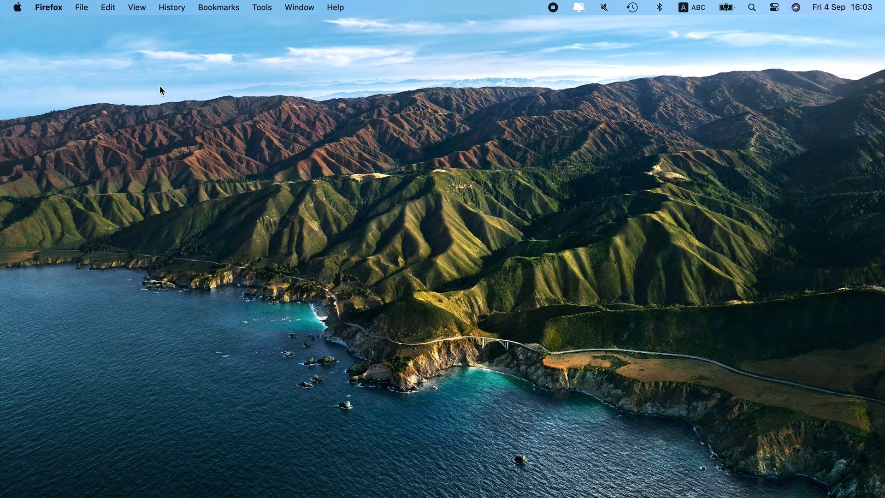